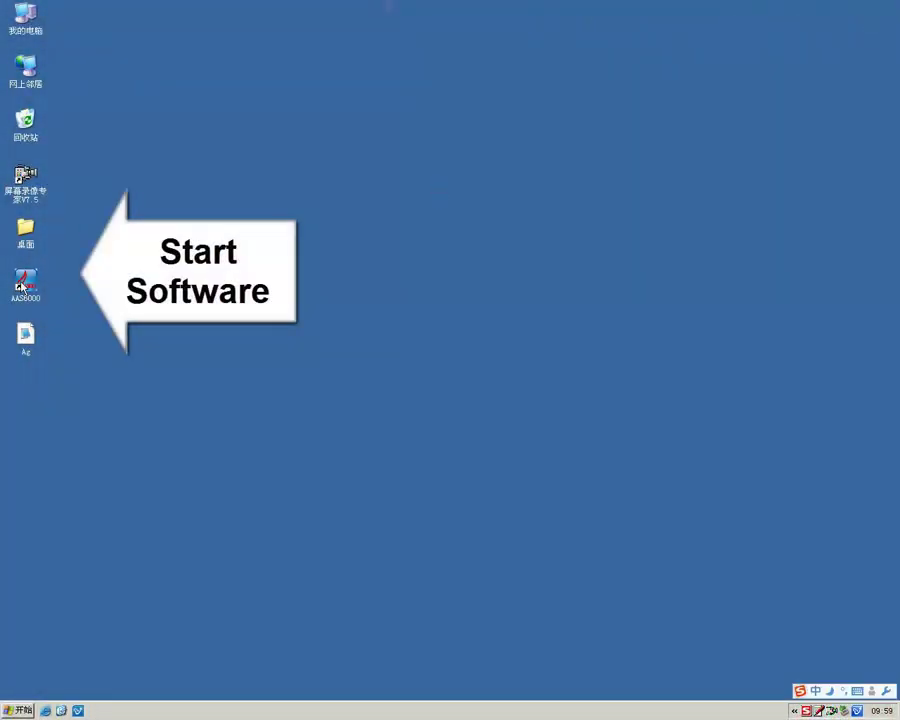
- Log in to AAS6000 as Administrator with the account password
left_click(464, 368)
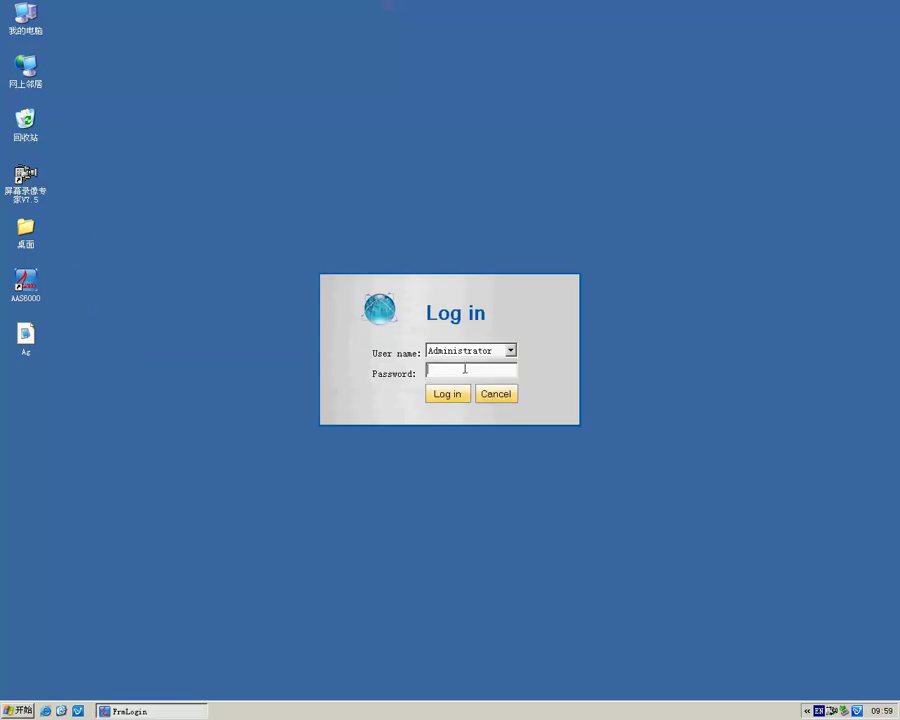
type("******")
left_click(459, 398)
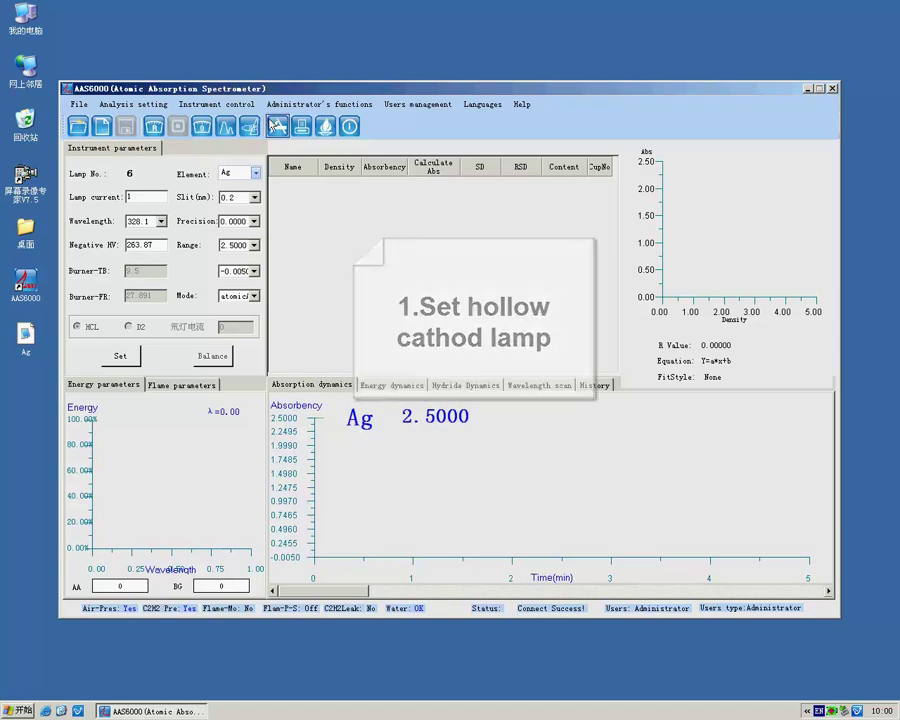
- Assign silver (Ag) to lamp 6 and save the lamp assignments
left_click(228, 106)
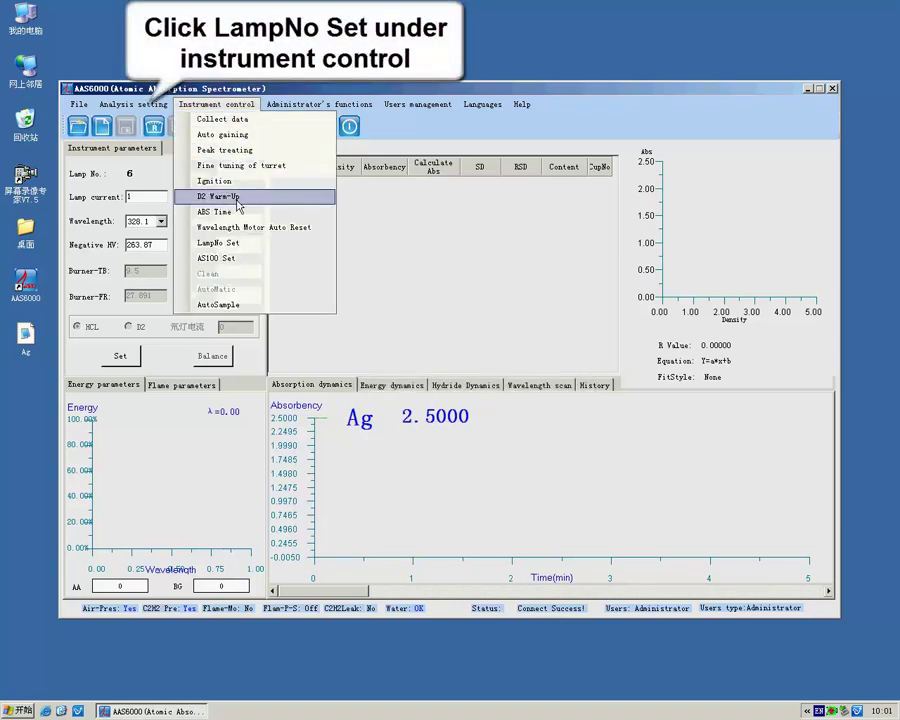
left_click(218, 243)
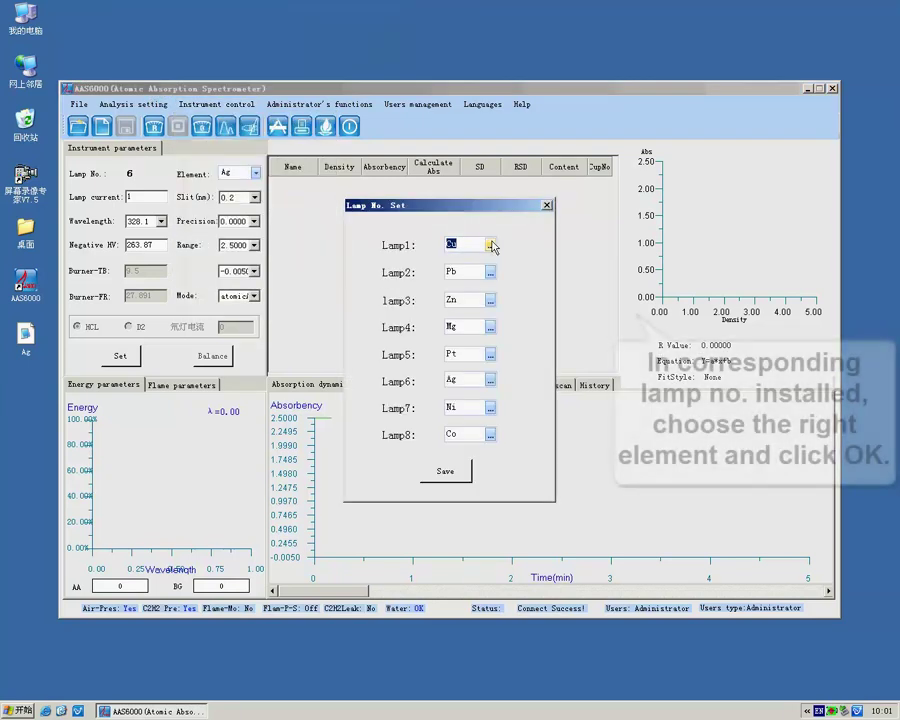
left_click(490, 380)
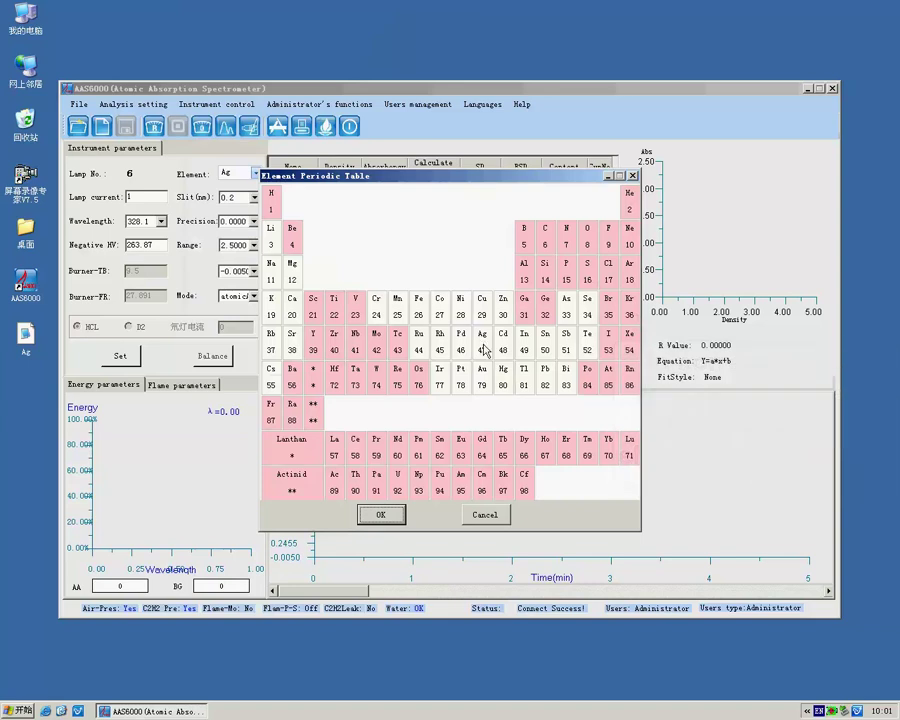
left_click(483, 342)
left_click(395, 517)
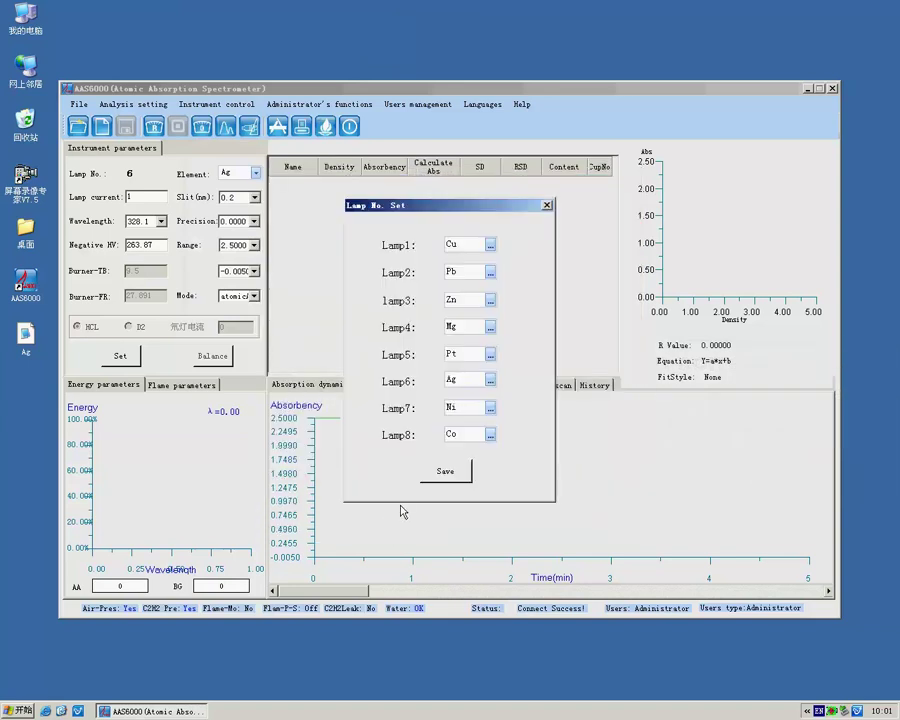
left_click(457, 475)
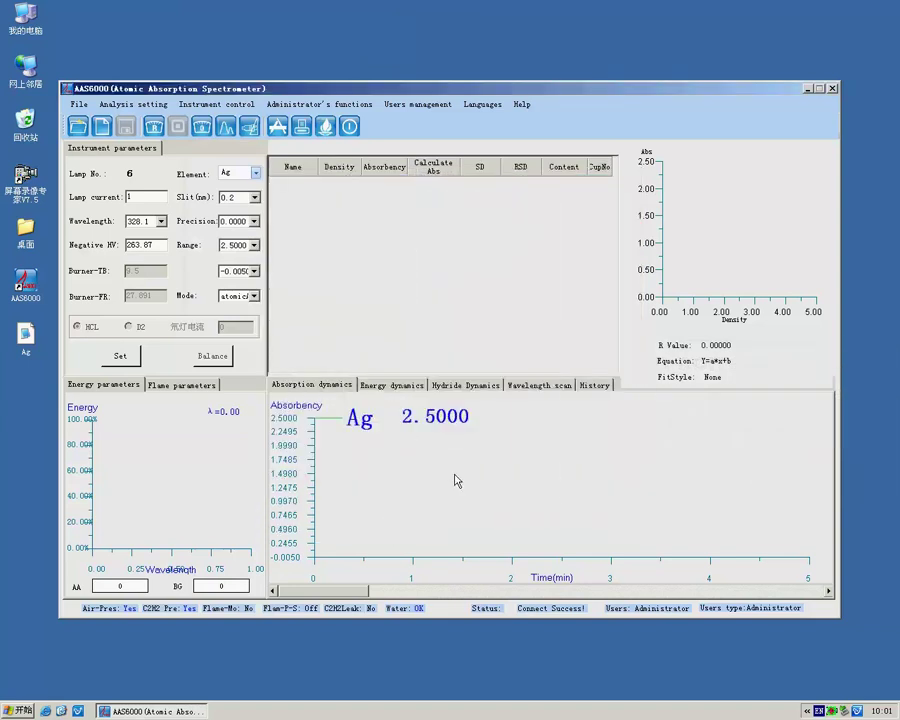
- Keep Ag as the element and apply its instrument parameters at 328.1 nm
left_click(257, 173)
left_click(240, 227)
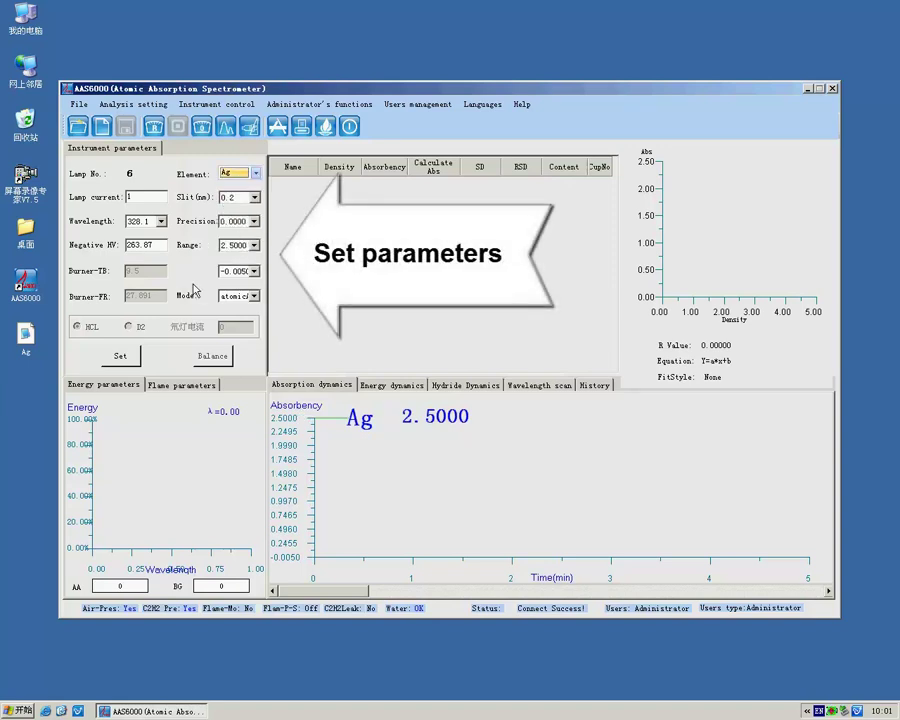
left_click(124, 356)
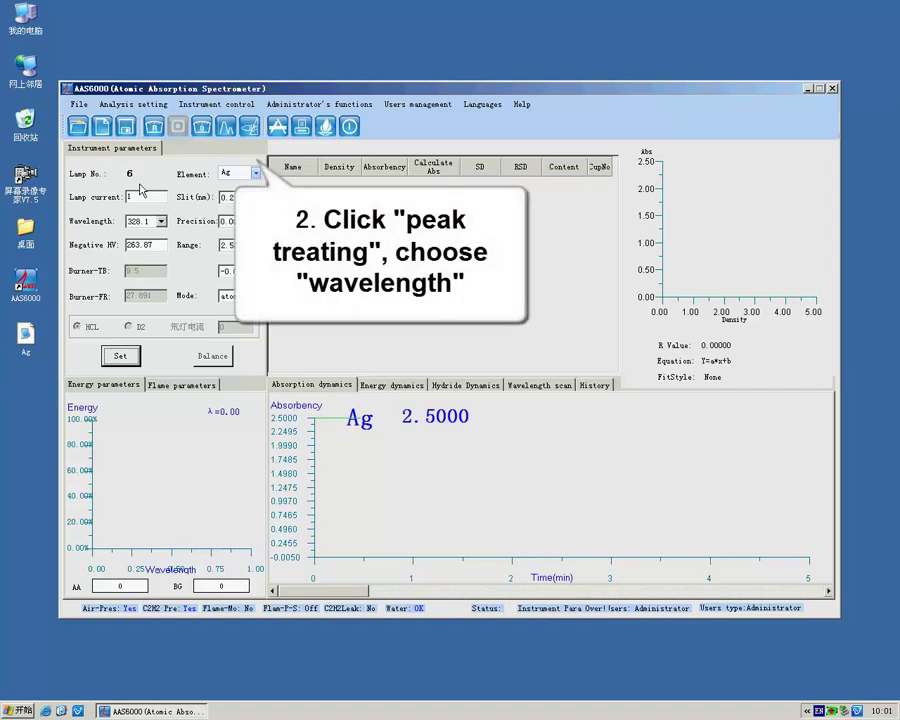
- Run a wavelength peak scan on the Ag line near 328 nm
left_click(228, 130)
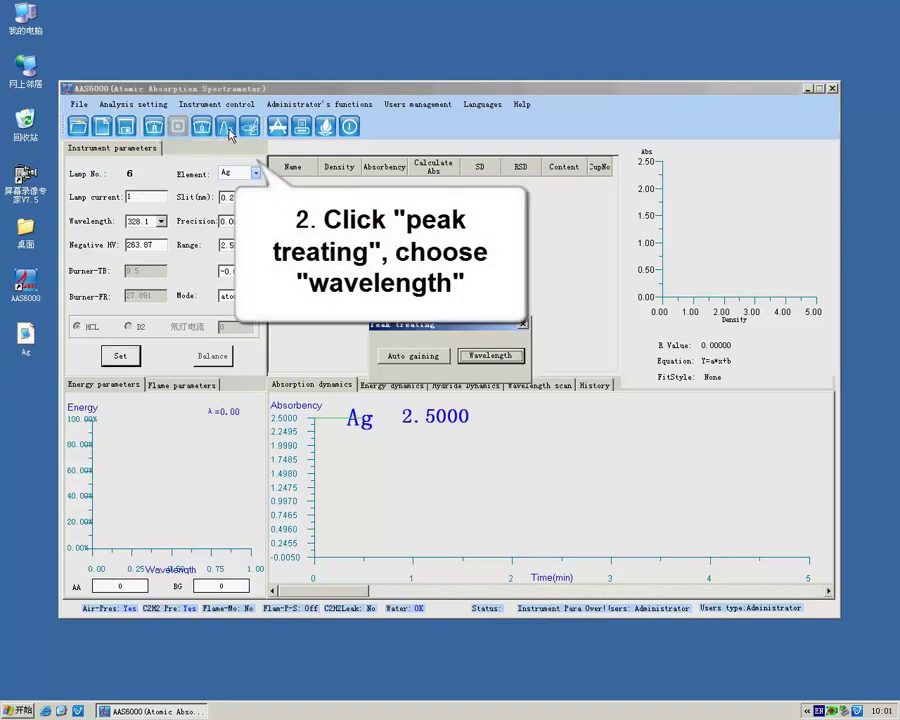
left_click(505, 356)
left_click(408, 395)
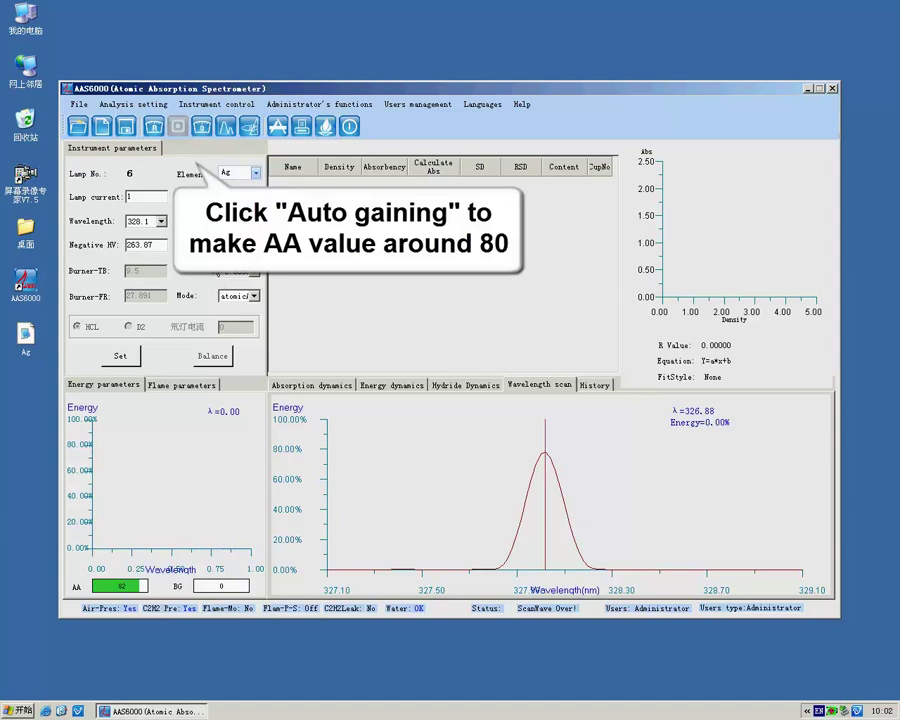
- Auto-gain the peaked Ag signal, then start a new project
left_click(156, 127)
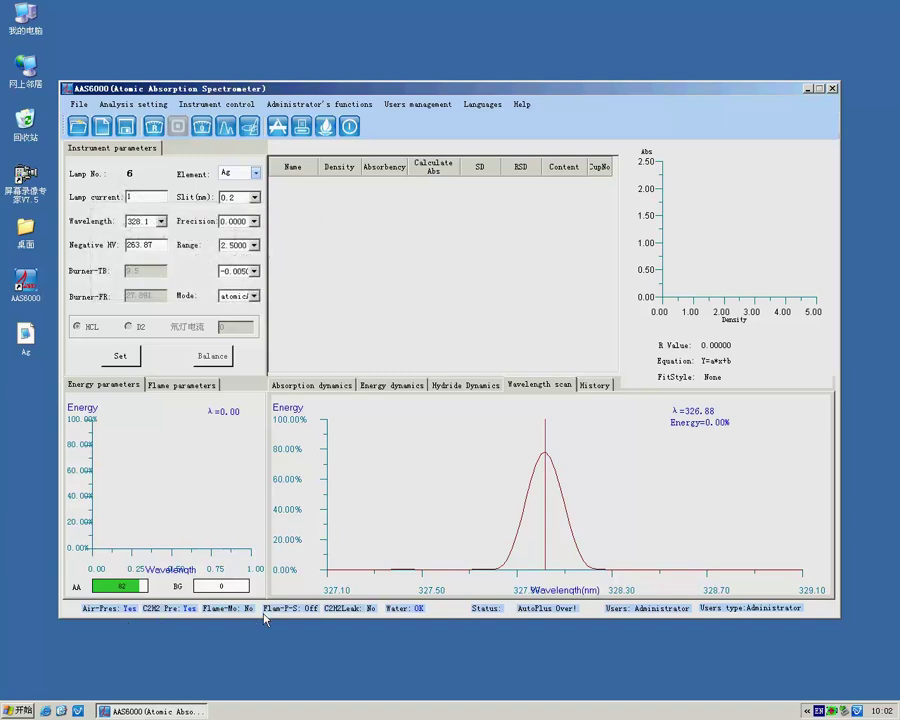
left_click(102, 125)
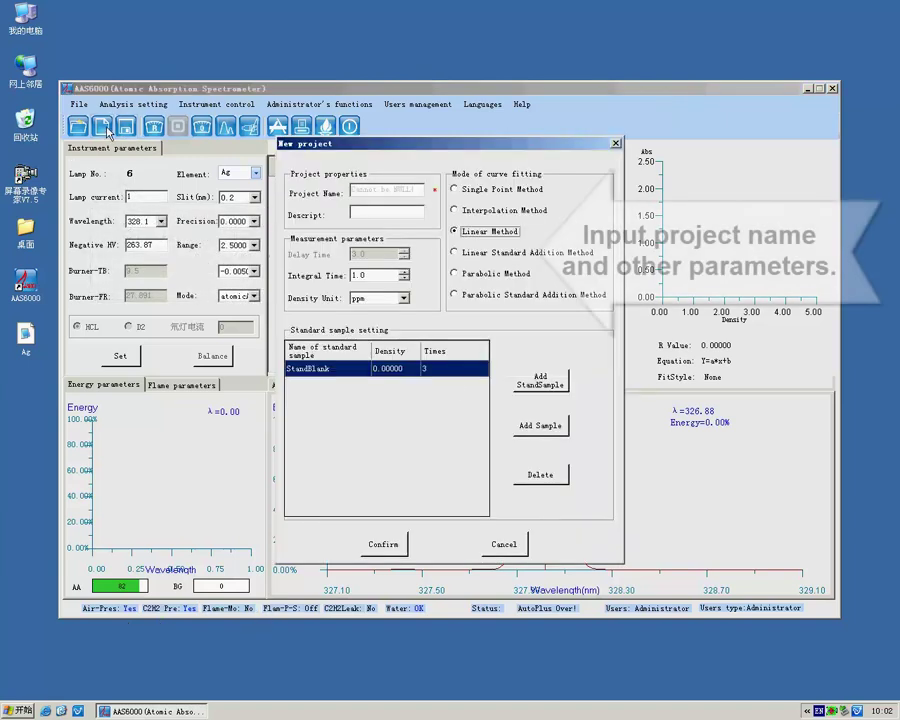
- Name the project 'Ag' and add four standard rows plus sample rows
left_click(391, 193)
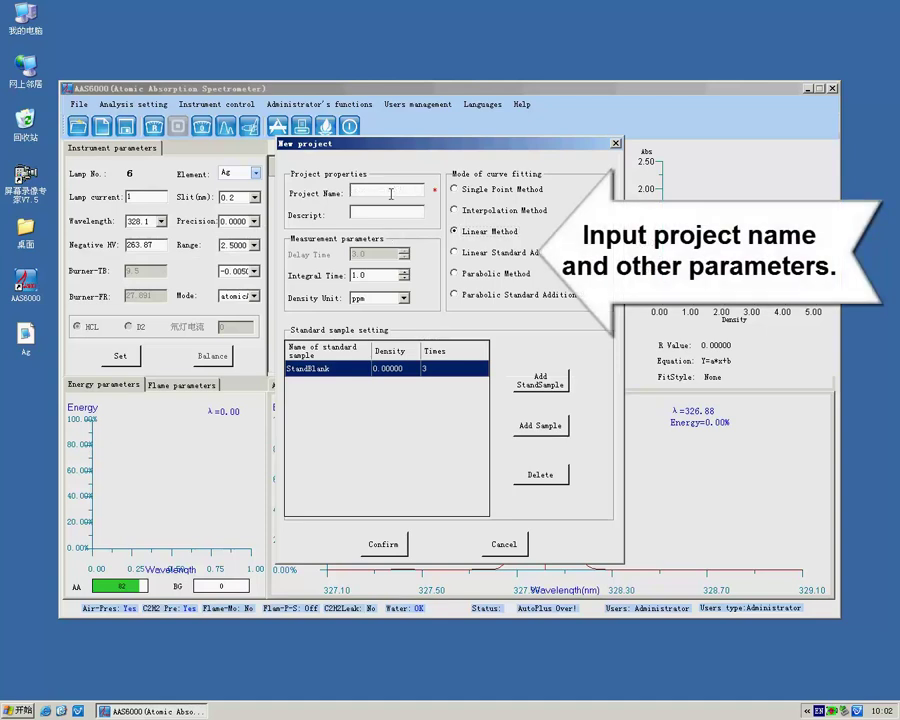
type("Ag")
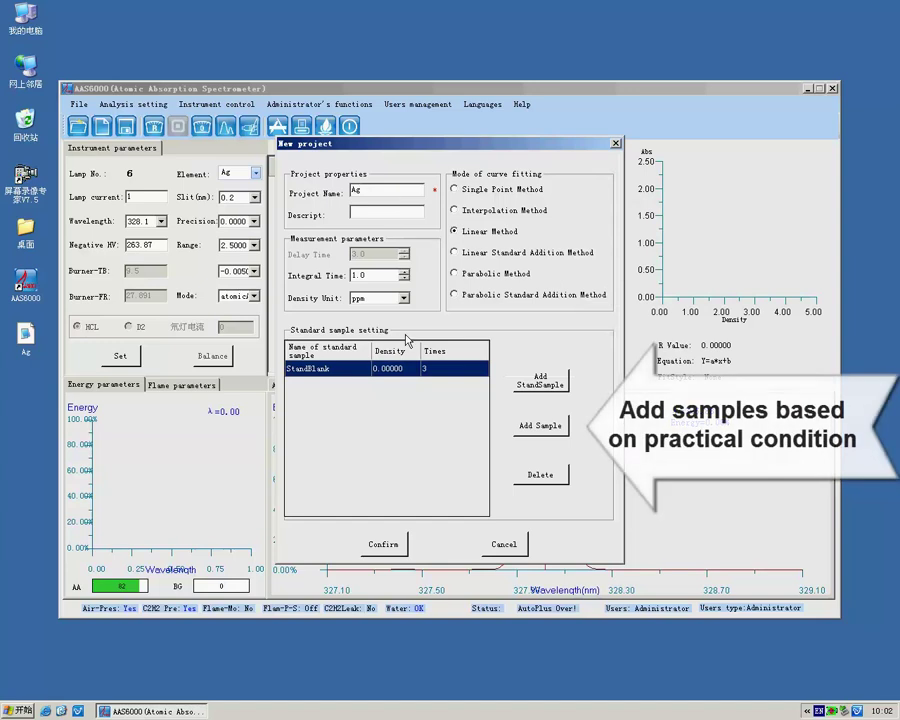
left_click(534, 388)
left_click(534, 388)
left_click(534, 388)
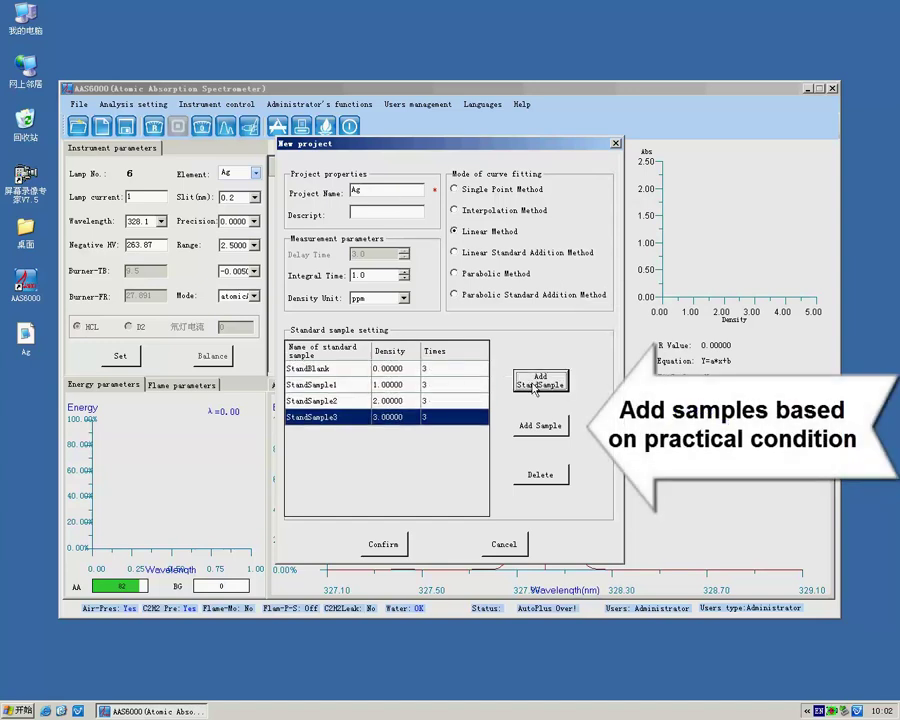
left_click(534, 388)
left_click(540, 425)
left_click(540, 425)
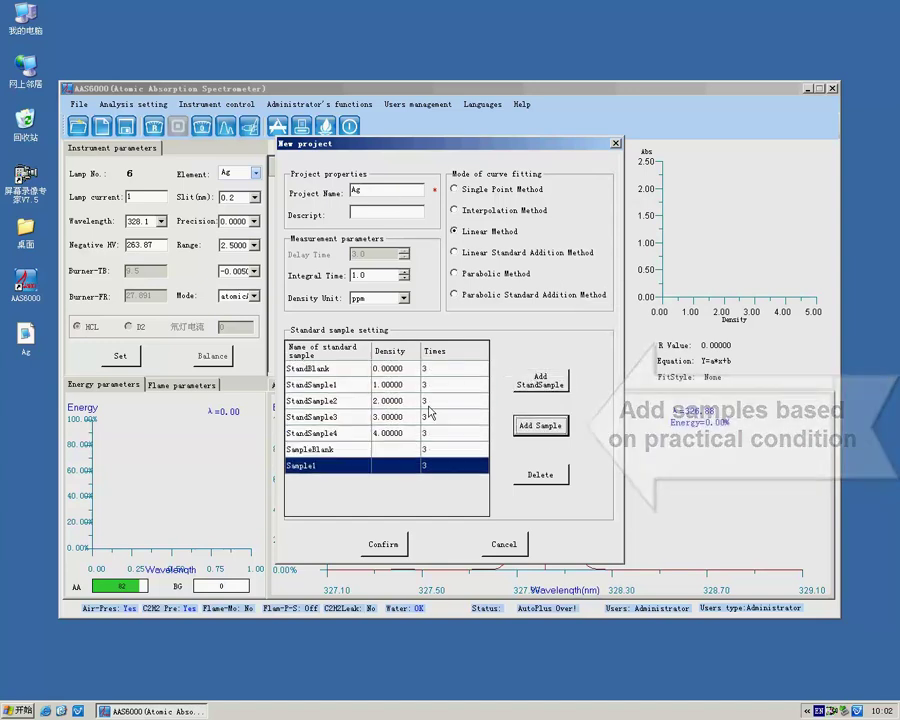
- Set the standard densities to 0.5, 1, 1.5 and 2 ppm and confirm the project
left_click(390, 389)
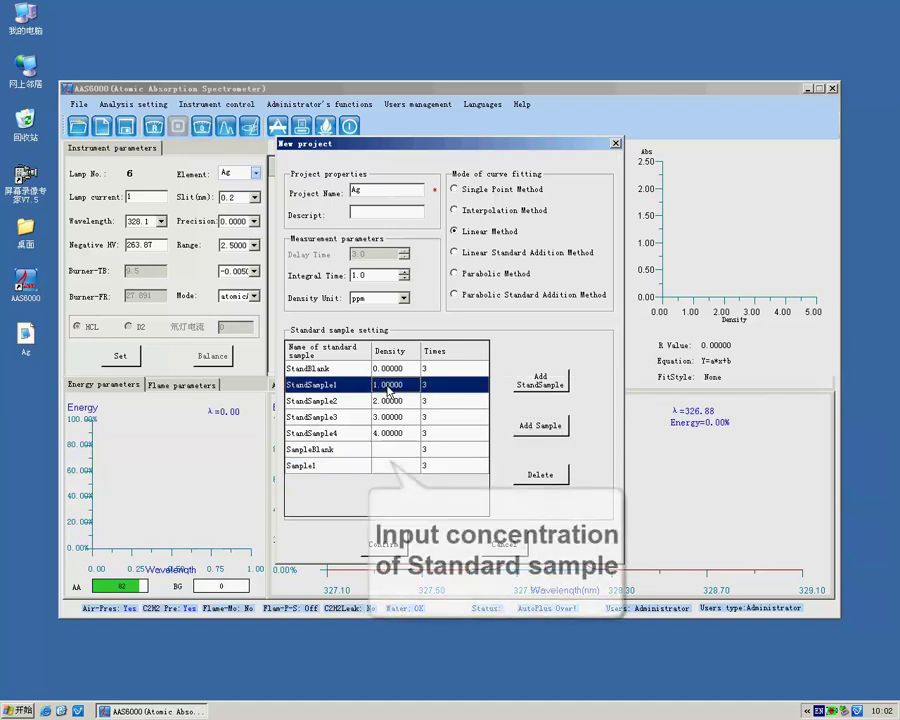
type("0.5")
left_click(395, 402)
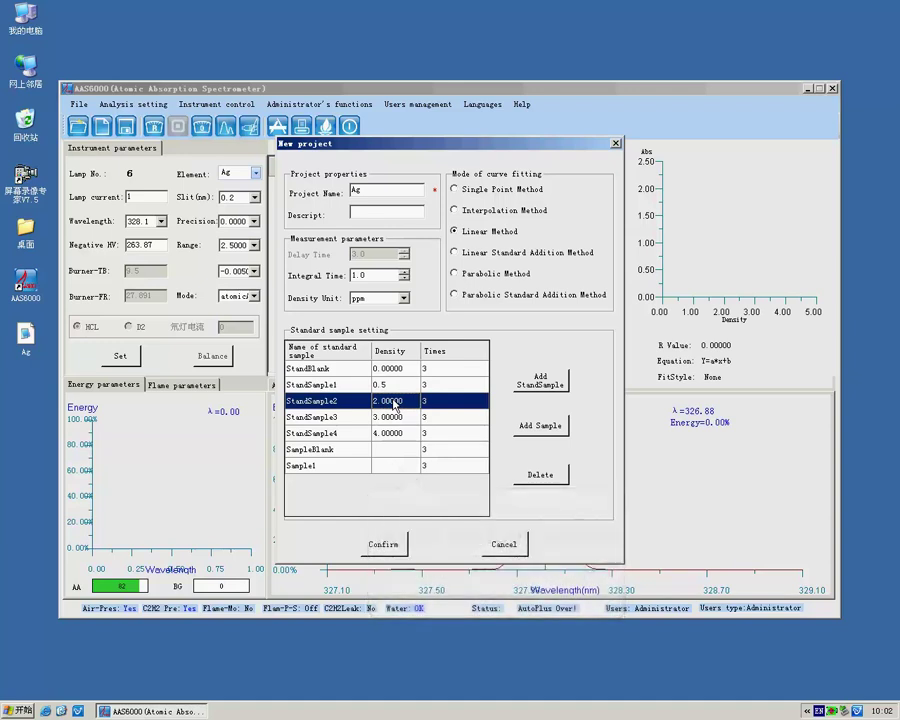
type("1")
left_click(390, 420)
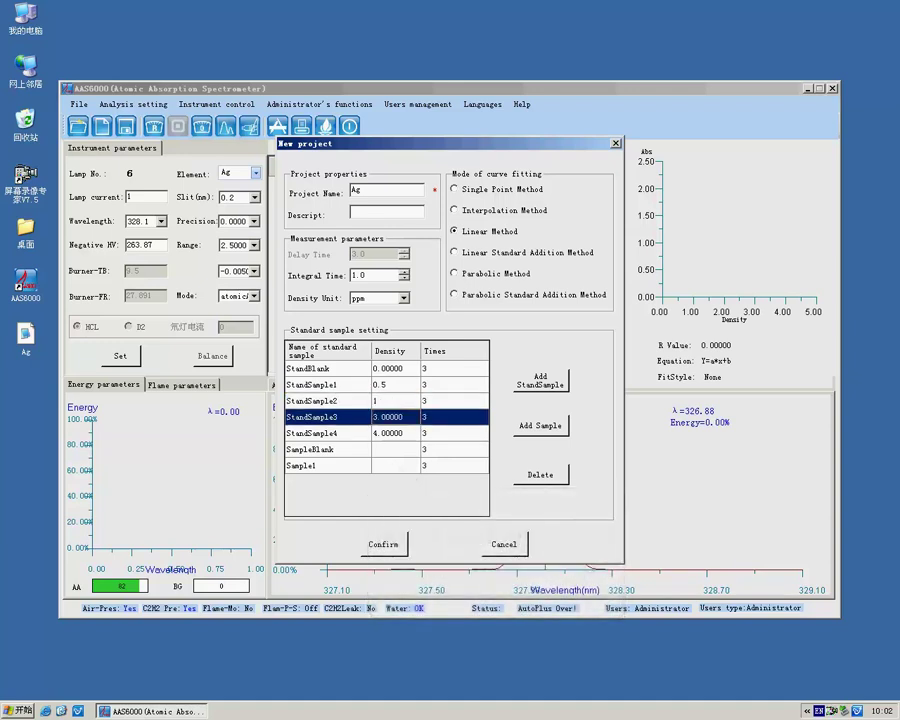
left_click(390, 420)
type("1.5")
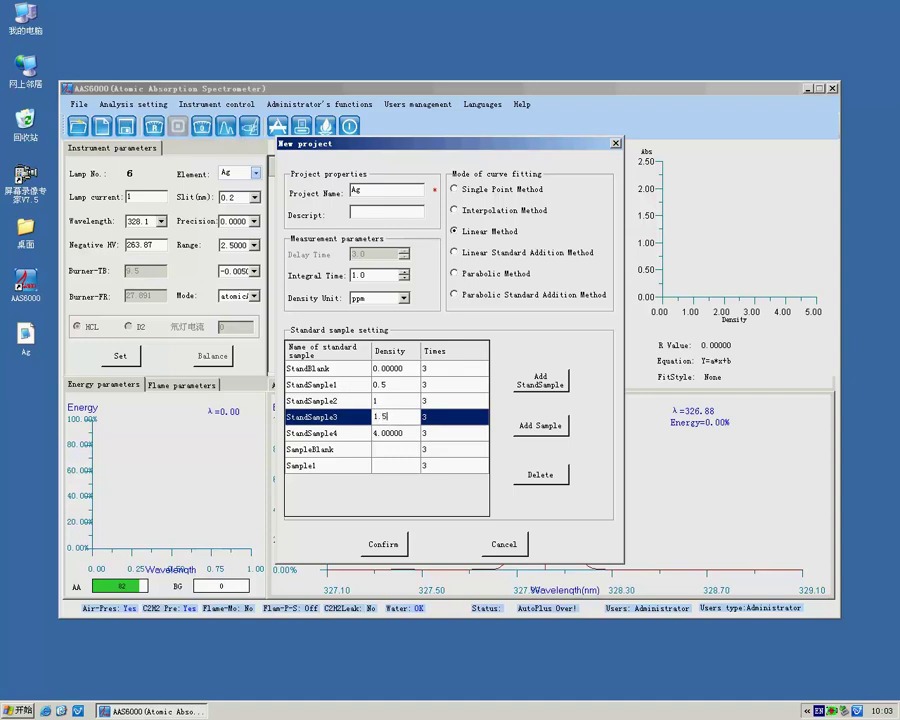
left_click(392, 437)
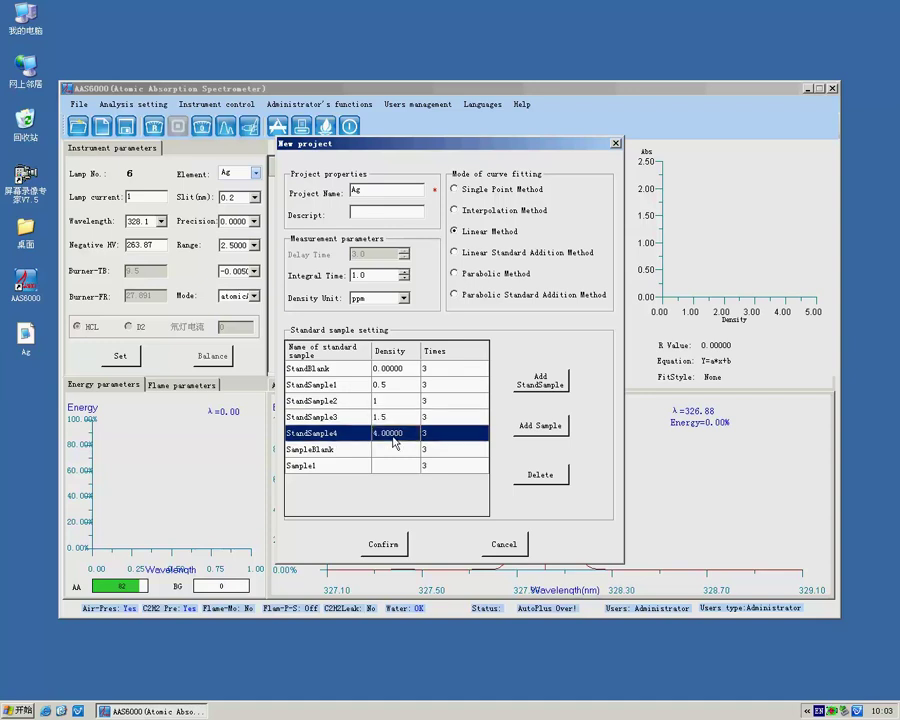
type("2")
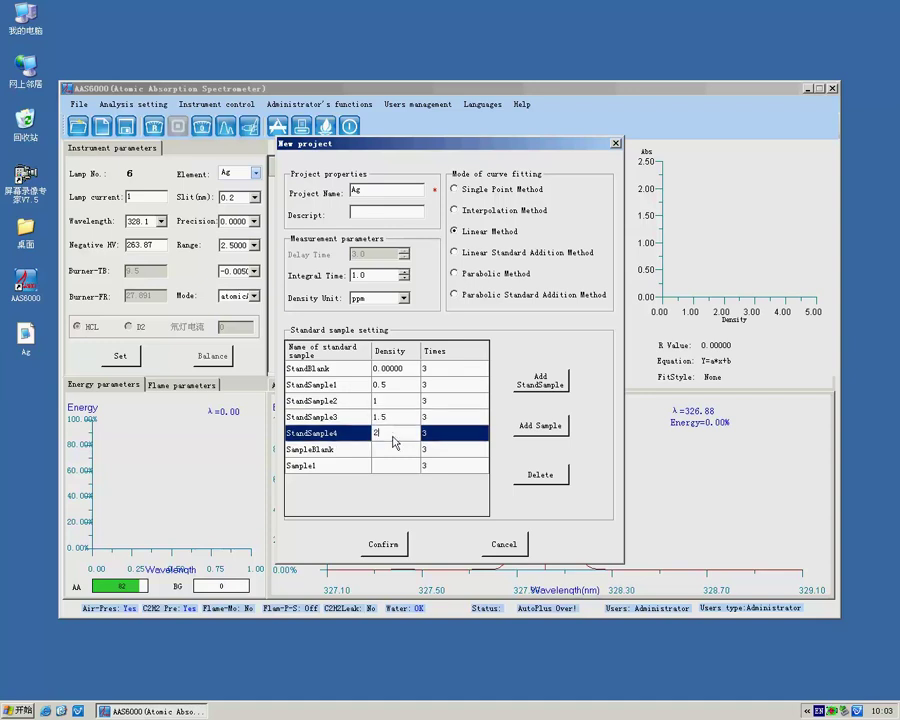
left_click(402, 555)
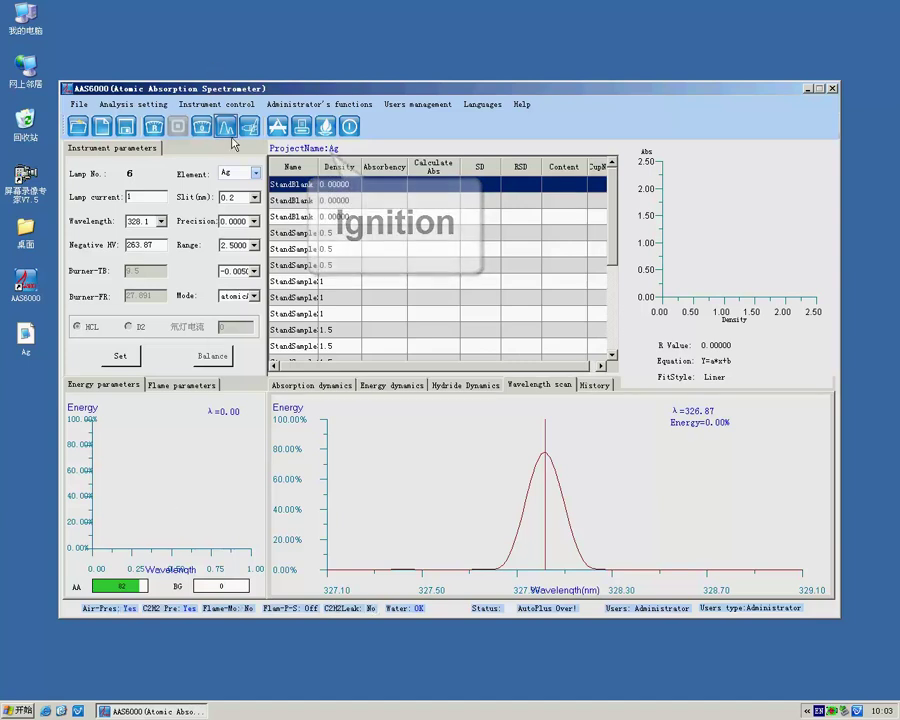
- Ignite the flame, retrying after a failure, and show the flame parameters (C2H2 1.8)
left_click(325, 127)
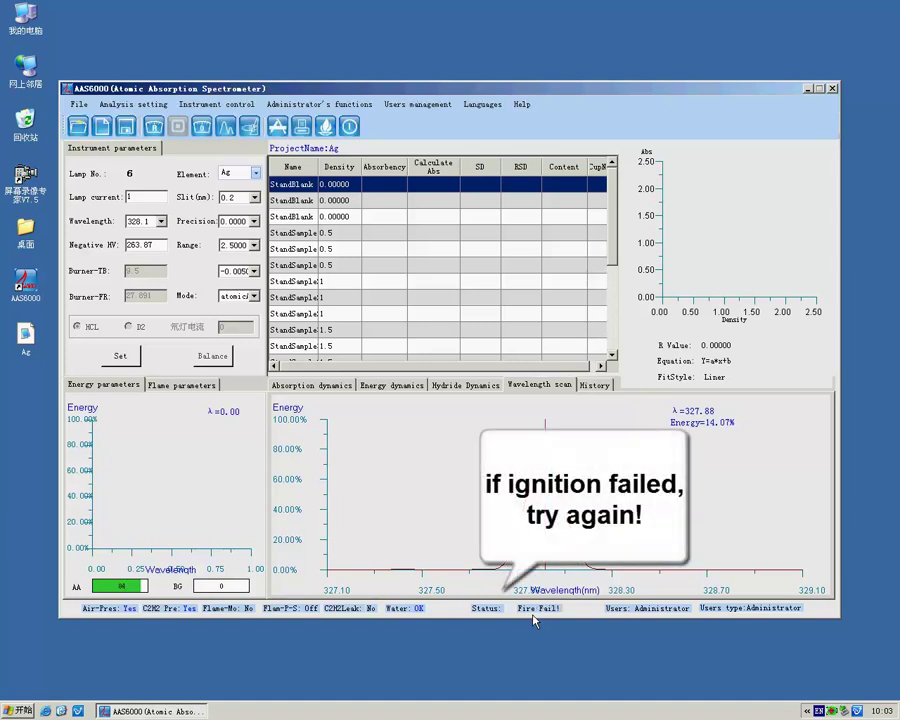
left_click(324, 128)
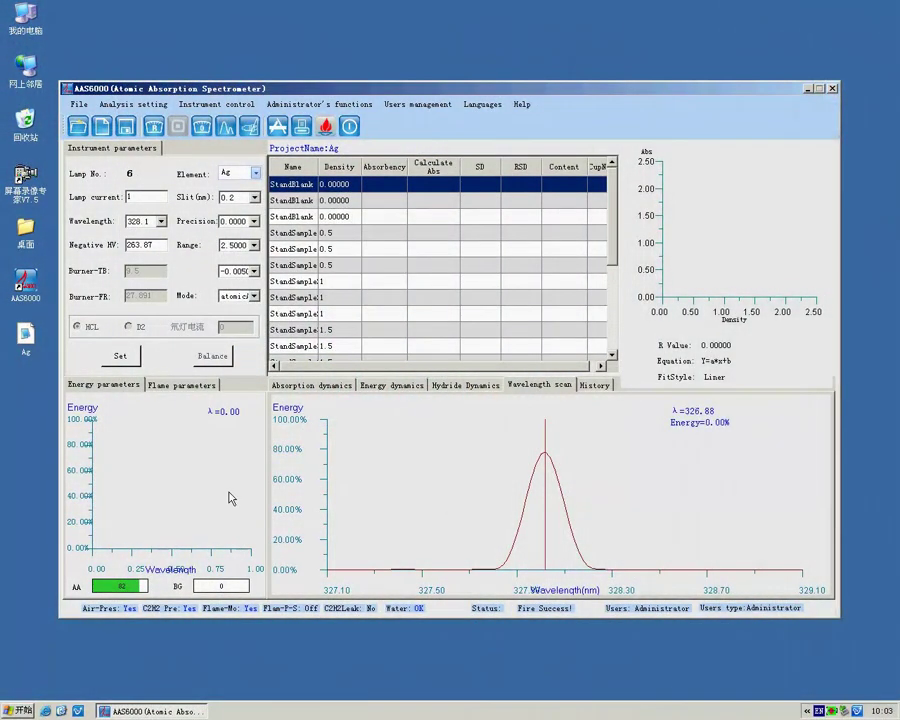
left_click(172, 387)
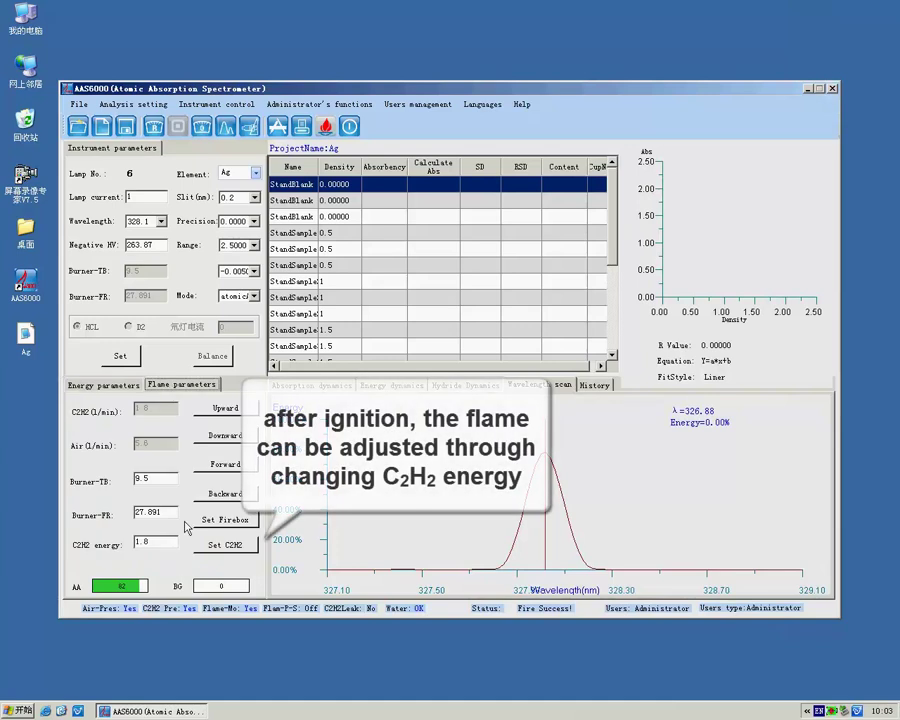